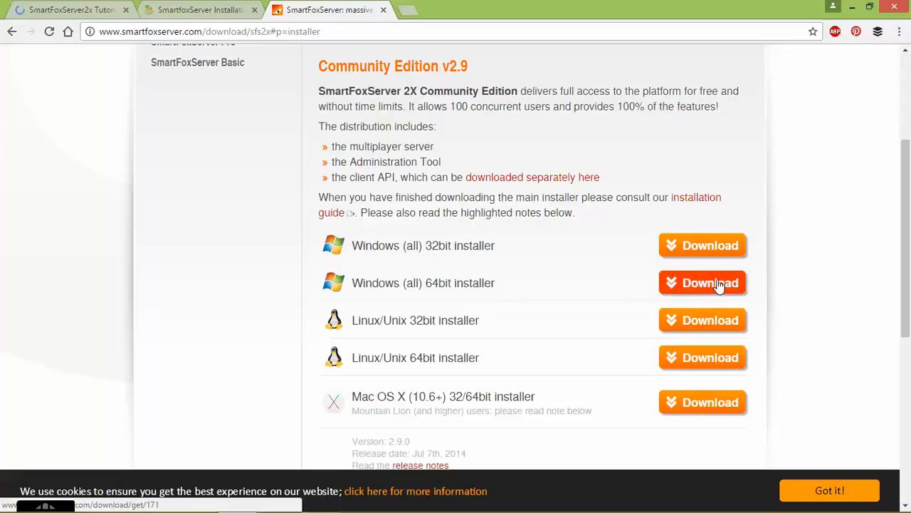
- Switch to File Explorer and launch the SFS2X_windows-x64_2_9_0.exe installer from the Downloads folder
{"action": "key", "text": "alt+Tab"}
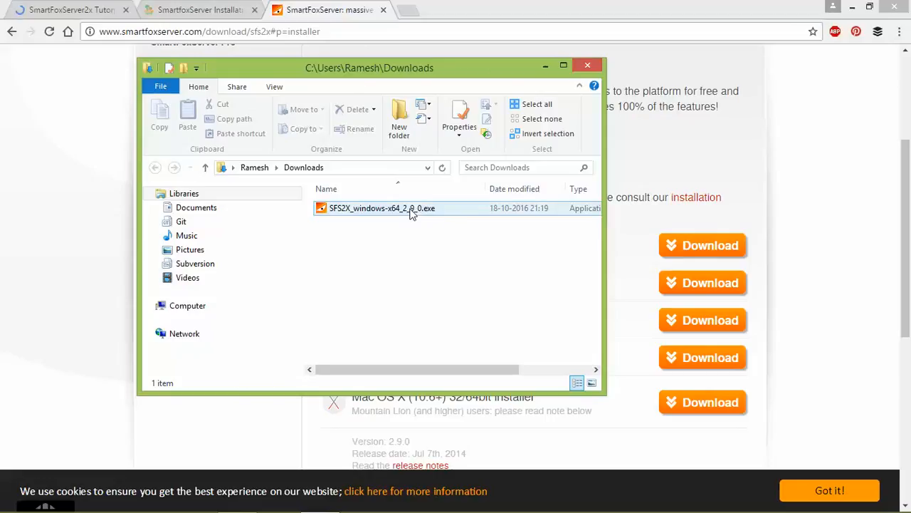
{"action": "left_click", "coordinate": [411, 212]}
{"action": "double_click", "coordinate": [410, 210]}
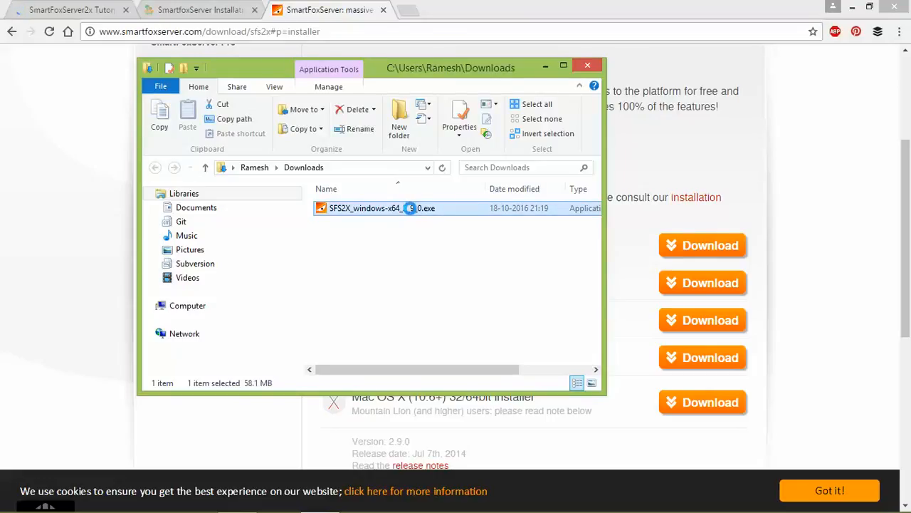
{"action": "right_click", "coordinate": [410, 208]}
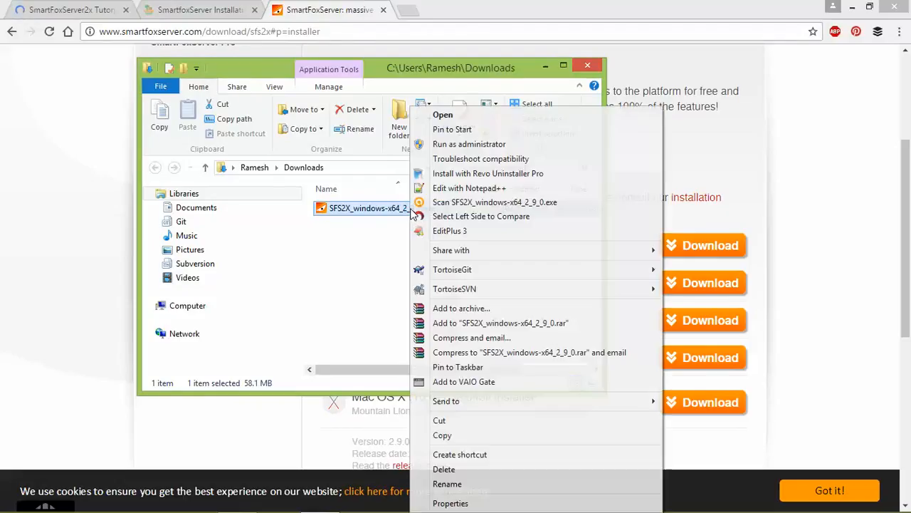
{"action": "left_click", "coordinate": [467, 117]}
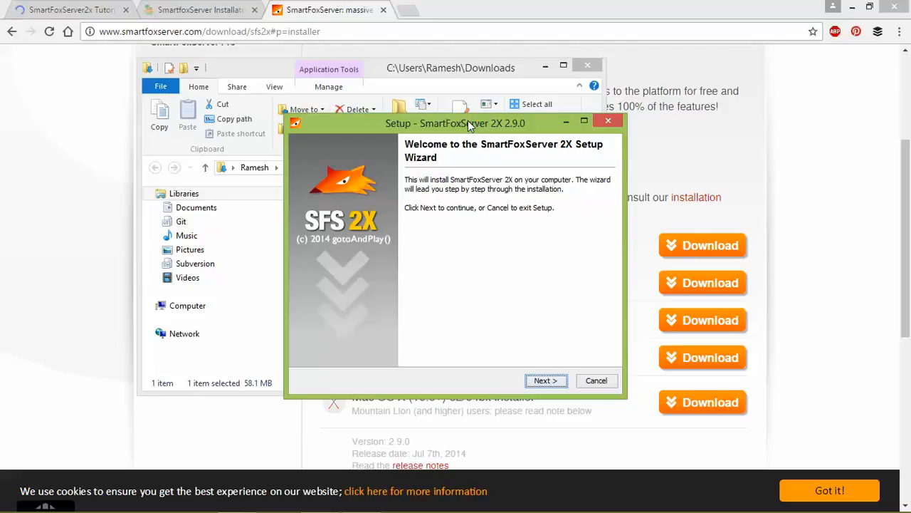
- Accept the SmartFoxServer 2X license agreement and proceed past the information page to the destination selection
{"action": "left_click", "coordinate": [544, 382]}
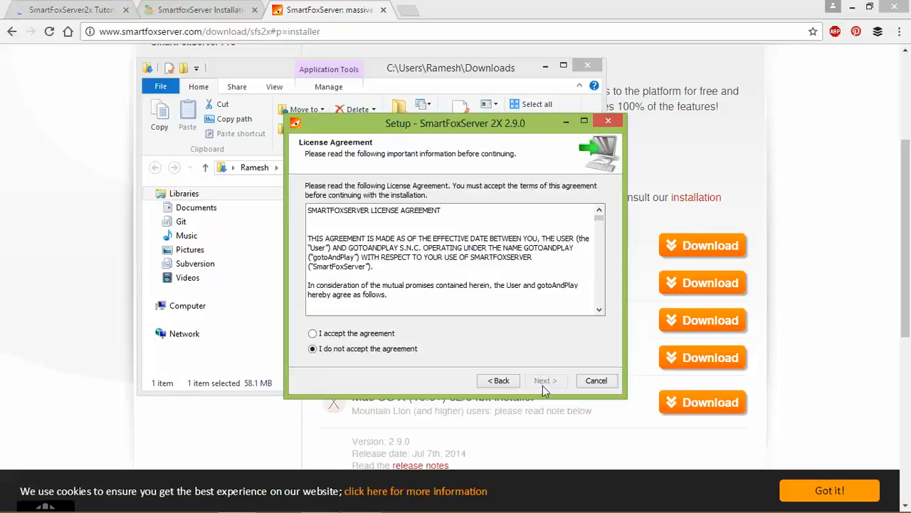
{"action": "left_click", "coordinate": [496, 378]}
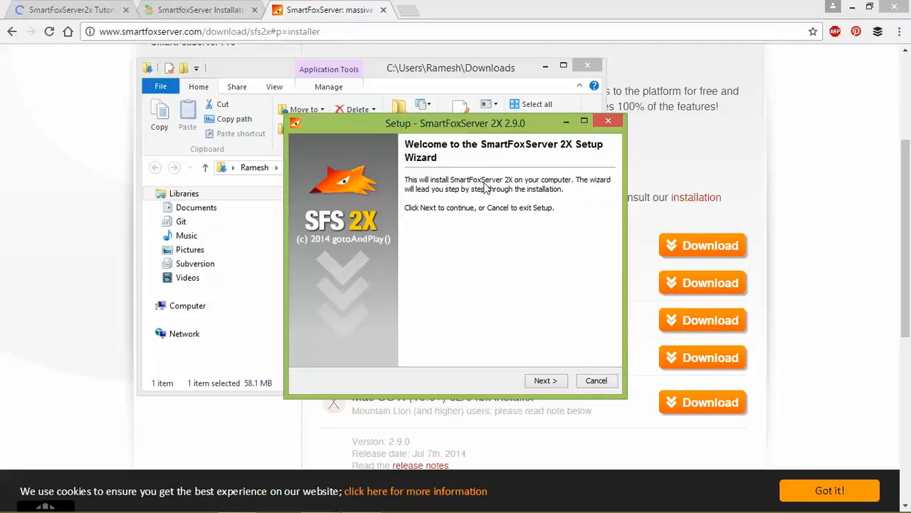
{"action": "left_click", "coordinate": [557, 383]}
{"action": "left_click", "coordinate": [381, 334]}
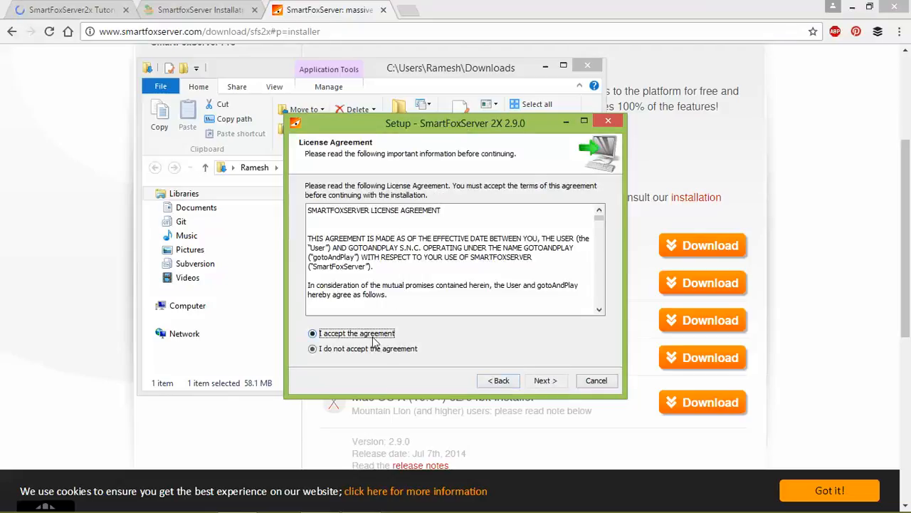
{"action": "left_click", "coordinate": [549, 381]}
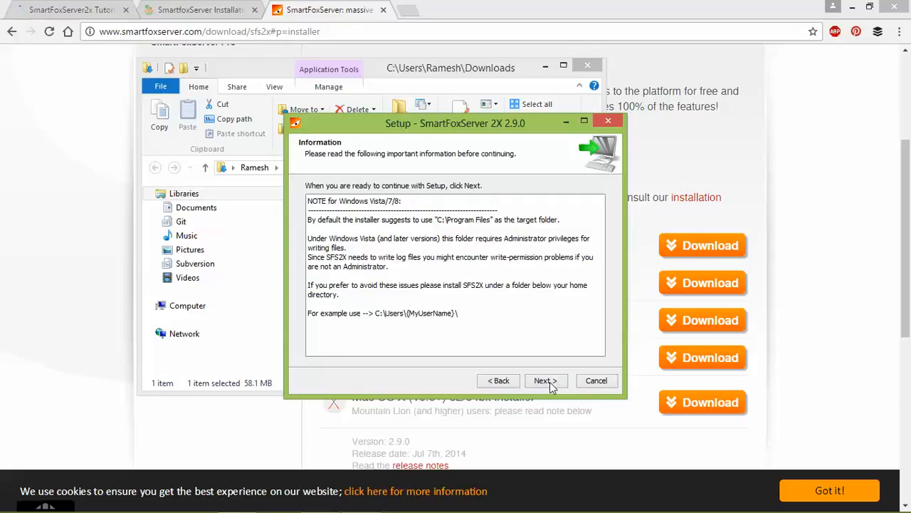
{"action": "left_click", "coordinate": [549, 381]}
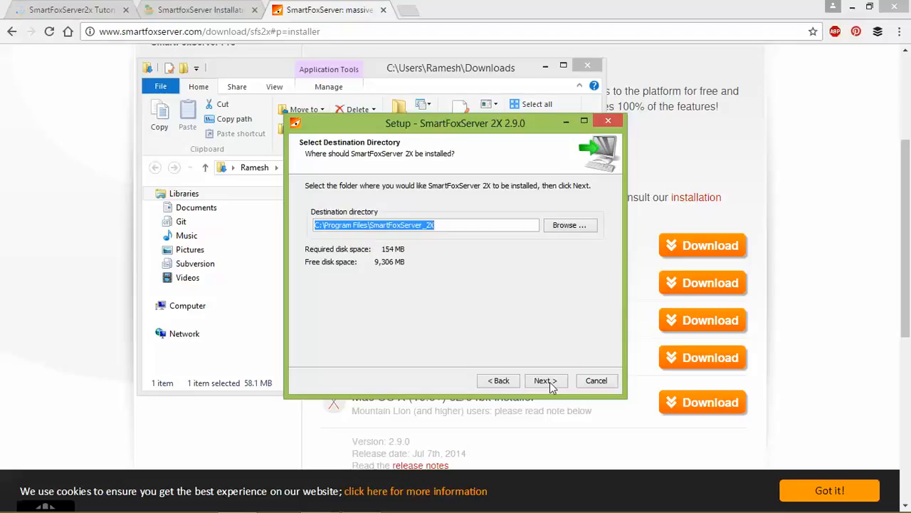
- Set the destination directory to H:\Program Files\SmartFoxServer_2X and proceed to the additional tasks page
{"action": "key", "text": "End"}
{"action": "key", "text": "ctrl+Left"}
{"action": "key", "text": "BackSpace"}
{"action": "type", "text": "H"}
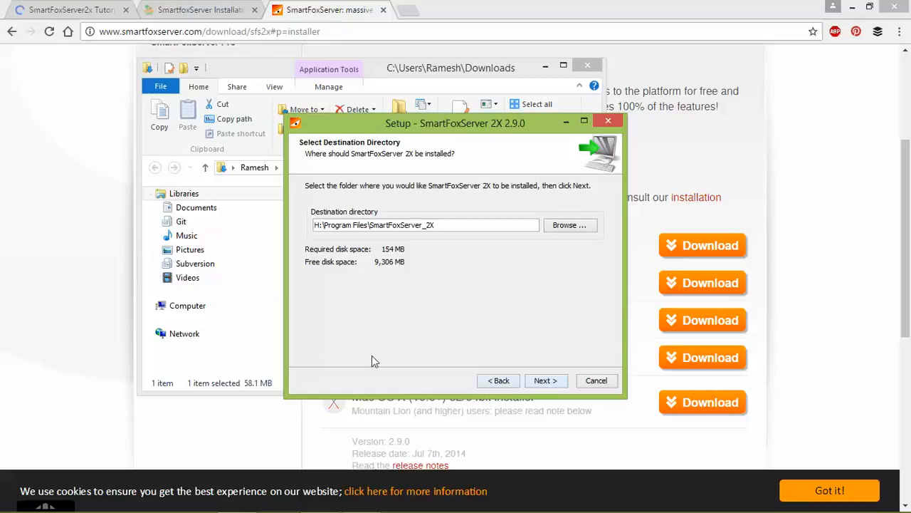
{"action": "left_click", "coordinate": [151, 305]}
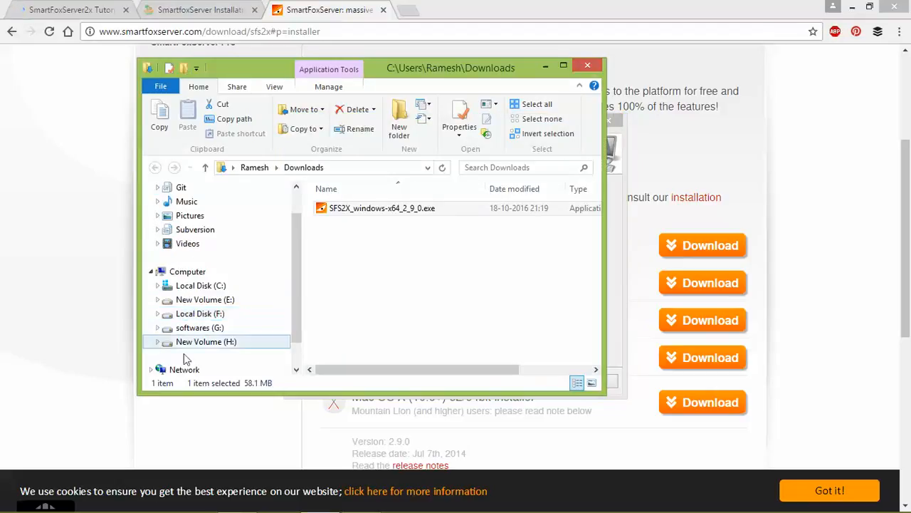
{"action": "key", "text": "alt+Tab"}
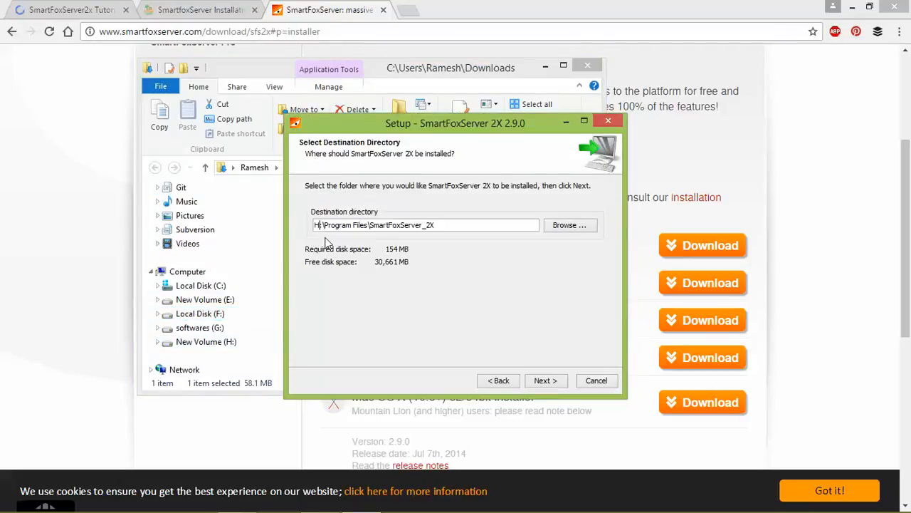
{"action": "left_click", "coordinate": [552, 384]}
{"action": "left_click", "coordinate": [553, 382]}
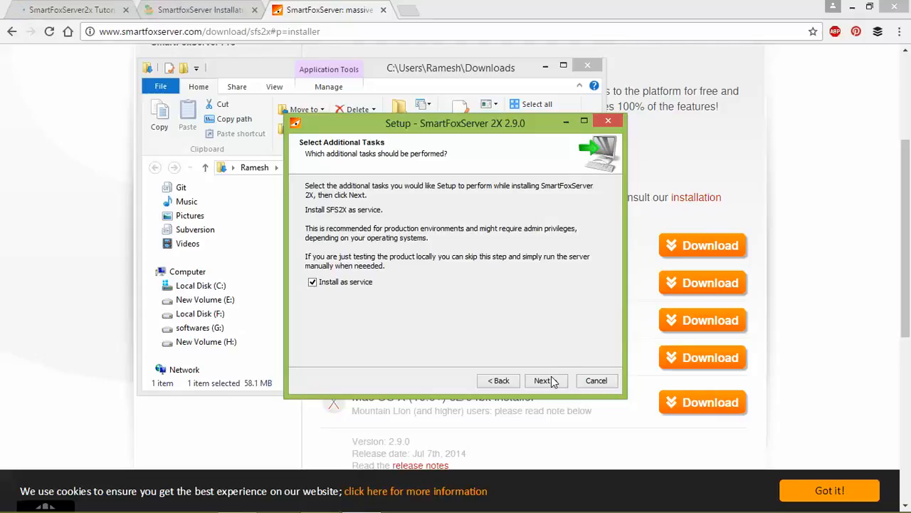
- Turn off Install as service, continue, and finish the setup wizard
{"action": "left_click", "coordinate": [360, 285]}
{"action": "left_click", "coordinate": [544, 382]}
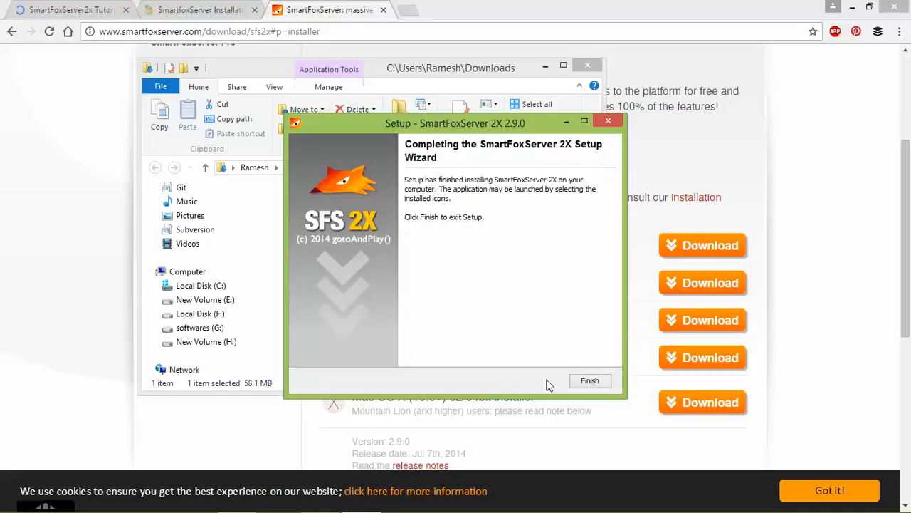
{"action": "left_click", "coordinate": [589, 381]}
- Open the SFS2X folder inside H:\Program Files\SmartFoxServer_2X in a maximized File Explorer window
{"action": "left_click", "coordinate": [229, 342]}
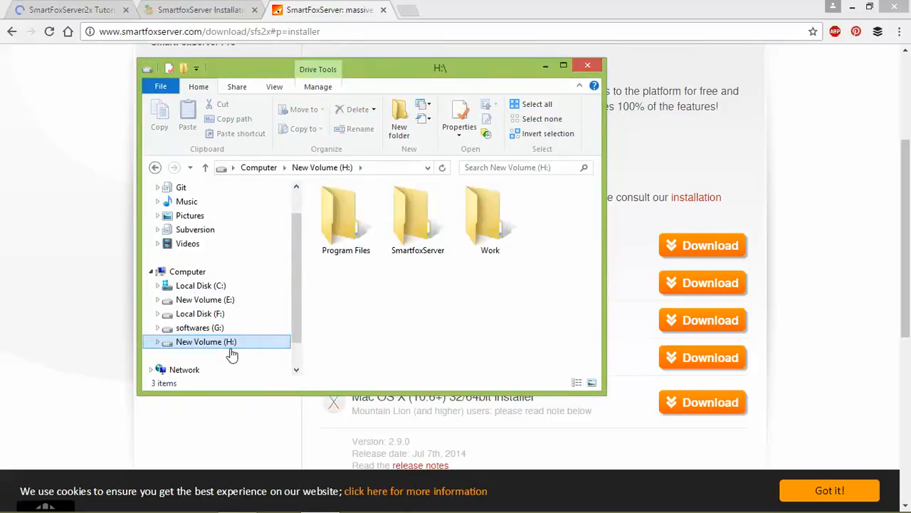
{"action": "double_click", "coordinate": [346, 217]}
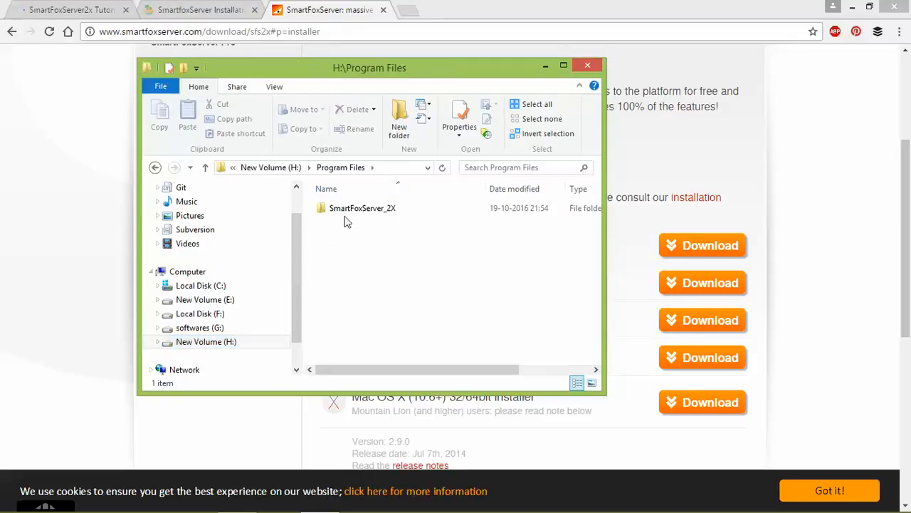
{"action": "double_click", "coordinate": [352, 212]}
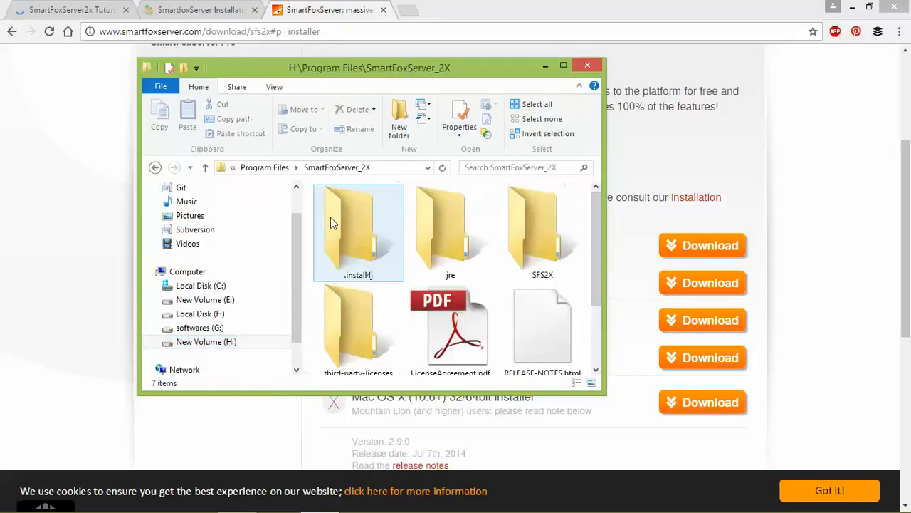
{"action": "left_click", "coordinate": [563, 65]}
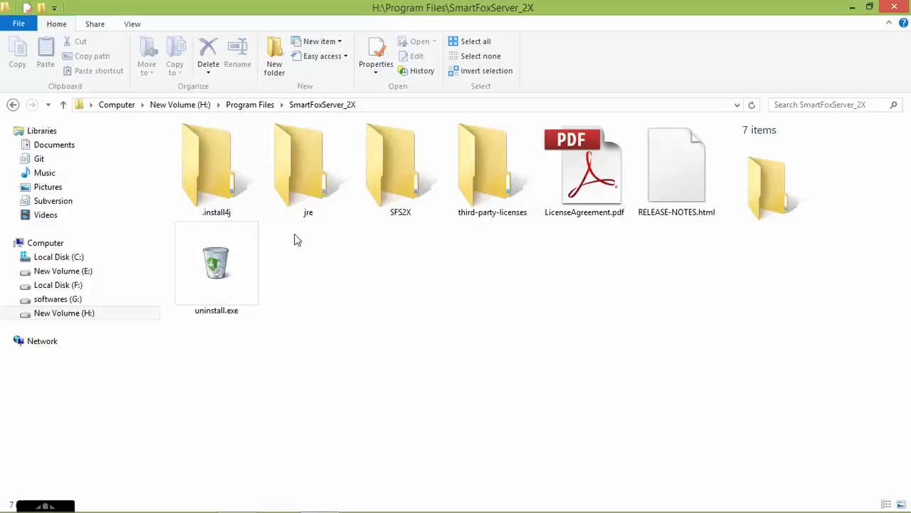
{"action": "left_click", "coordinate": [305, 165]}
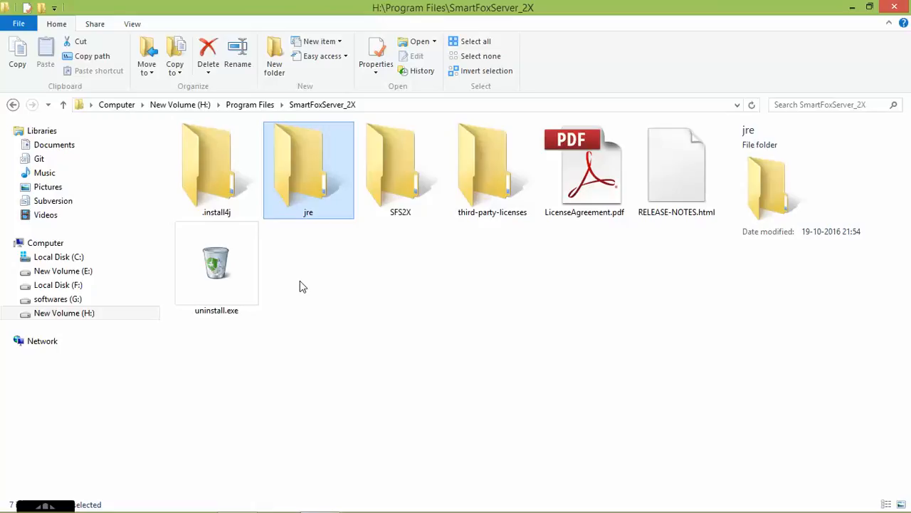
{"action": "left_click", "coordinate": [399, 175]}
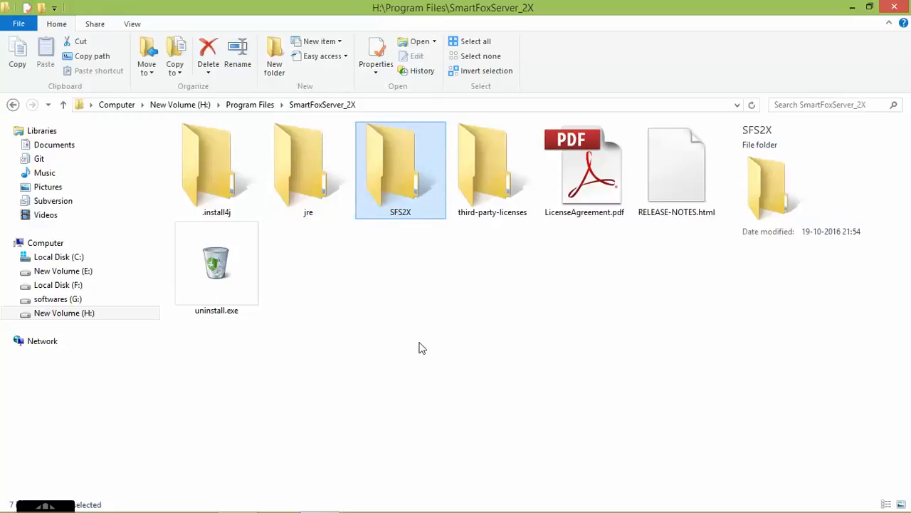
{"action": "double_click", "coordinate": [418, 208]}
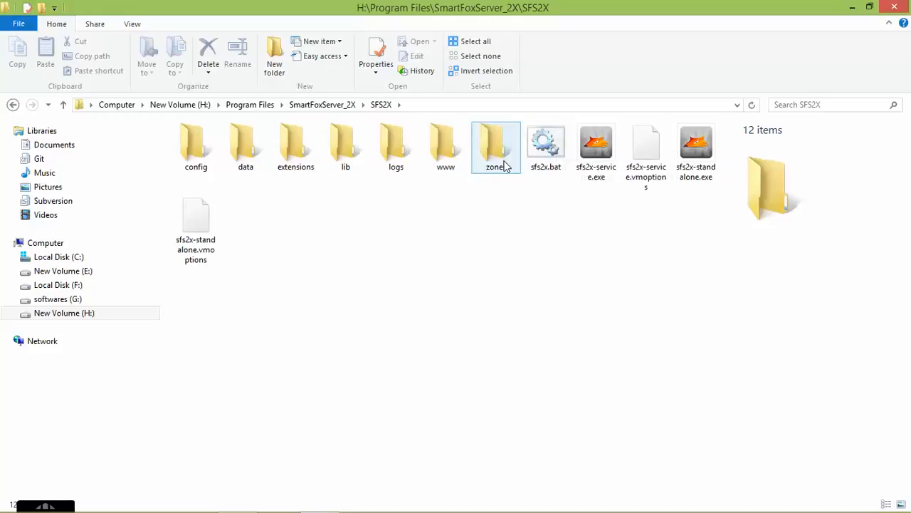
- Start the server by running sfs2x.bat and look through its boot log in the console window
{"action": "double_click", "coordinate": [543, 148]}
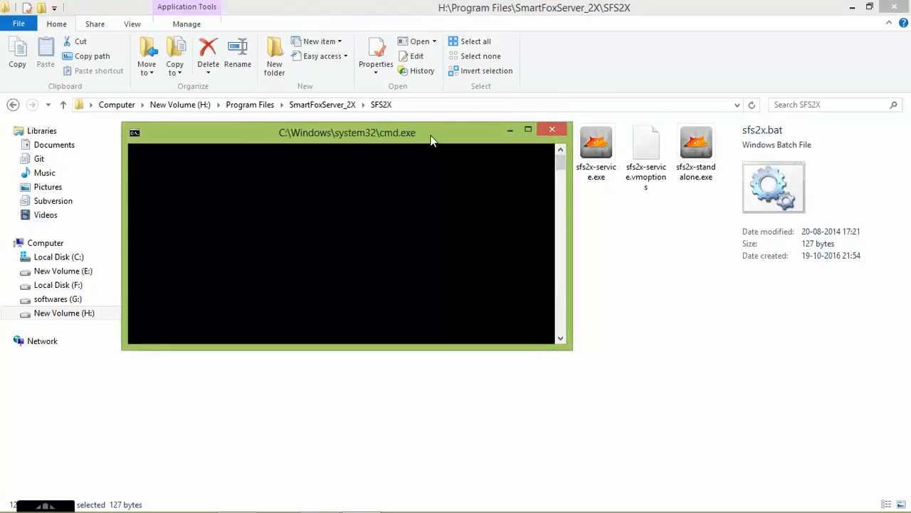
{"action": "left_click_drag", "start_coordinate": [431, 141], "coordinate": [482, 198]}
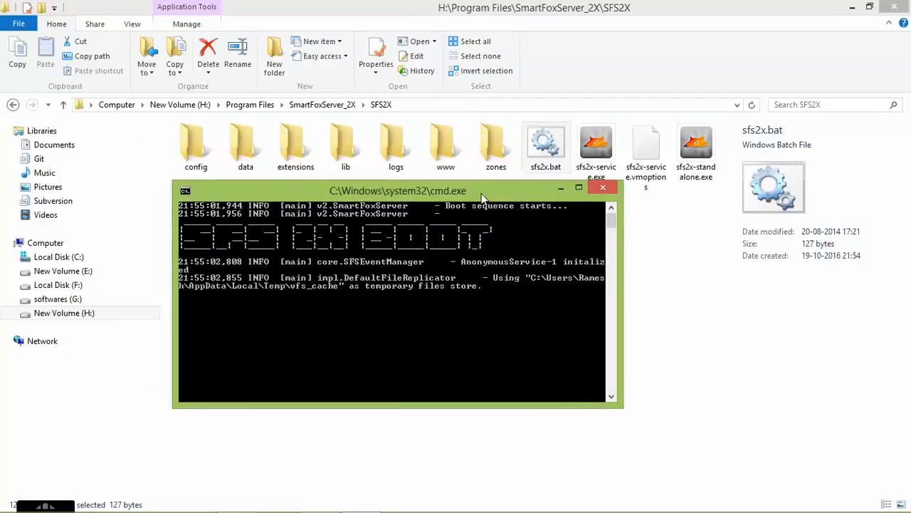
{"action": "scroll", "coordinate": [425, 290], "scroll_direction": "up", "scroll_amount": 4}
{"action": "scroll", "coordinate": [425, 288], "scroll_direction": "down", "scroll_amount": 4}
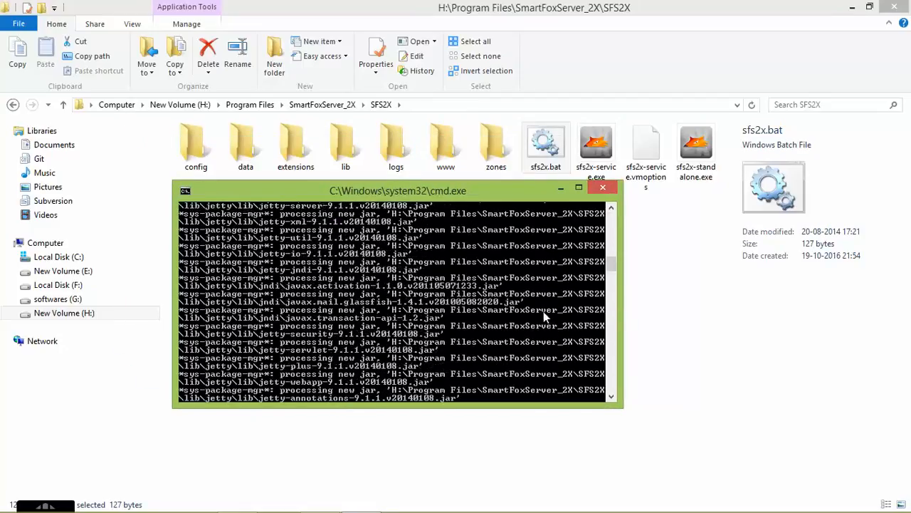
{"action": "left_click", "coordinate": [657, 342]}
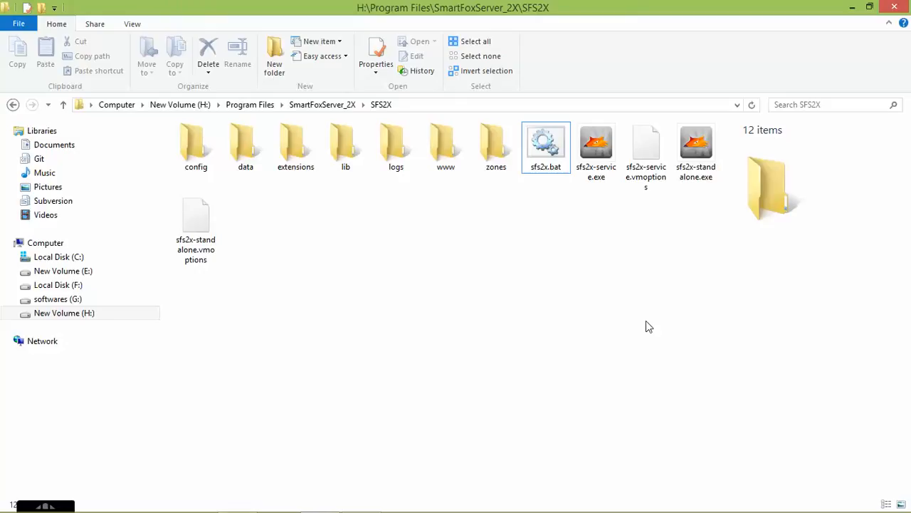
- Switch to Chrome, load 127.0.0.1:8080 in a new tab, and look over the SmartFoxServer welcome page
{"action": "key", "text": "alt+Tab"}
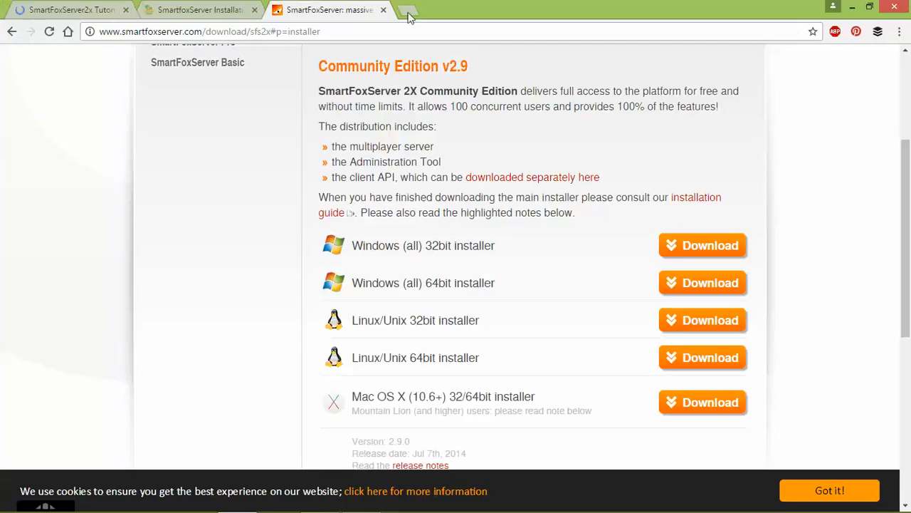
{"action": "left_click", "coordinate": [417, 14]}
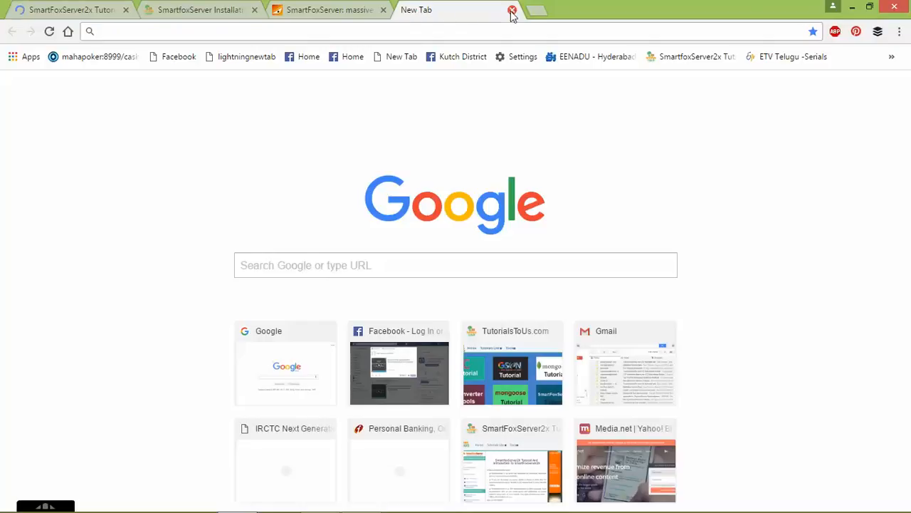
{"action": "type", "text": "127.0.0.1:8080"}
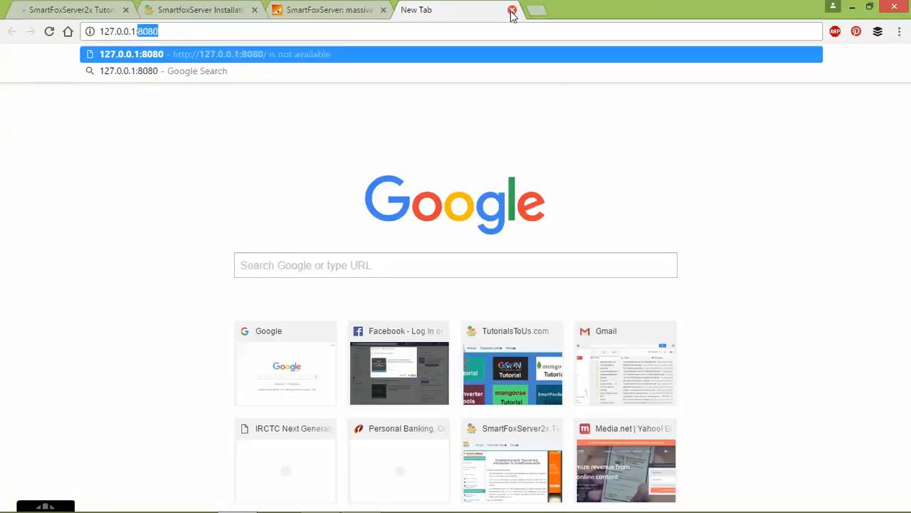
{"action": "key", "text": "Return"}
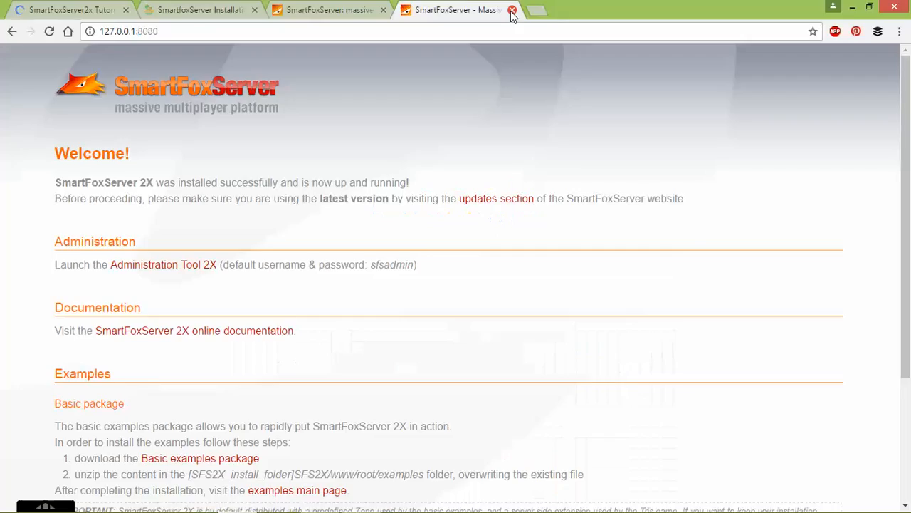
{"action": "left_click", "coordinate": [177, 31]}
{"action": "scroll", "coordinate": [252, 290], "scroll_direction": "down", "scroll_amount": 2}
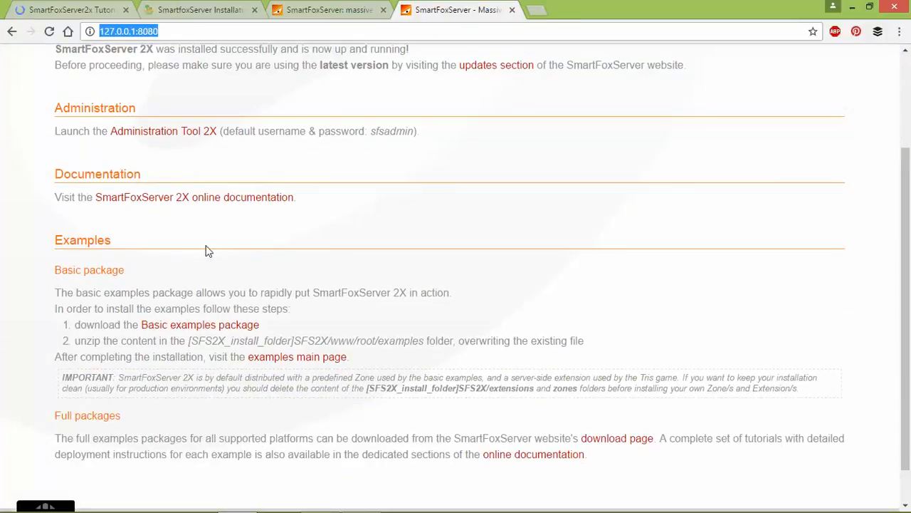
{"action": "scroll", "coordinate": [270, 150], "scroll_direction": "up", "scroll_amount": 2}
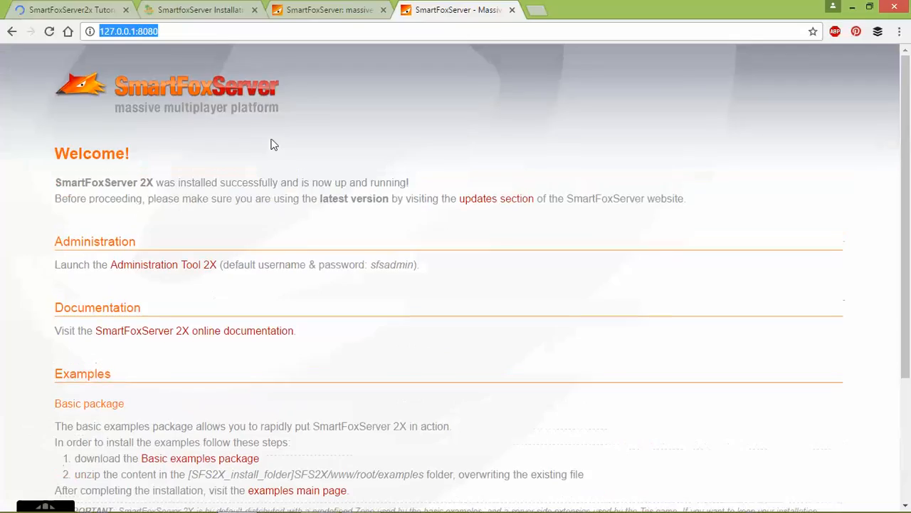
- Examine the tutorialtous.com SmartFoxServer2X installation guide, including the Linux and Mac OS X sections
{"action": "left_click", "coordinate": [211, 6]}
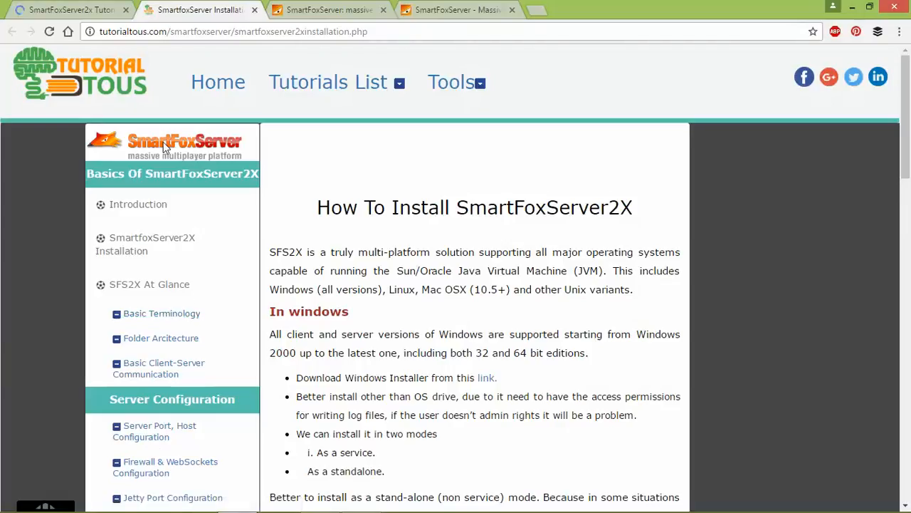
{"action": "left_click", "coordinate": [311, 85]}
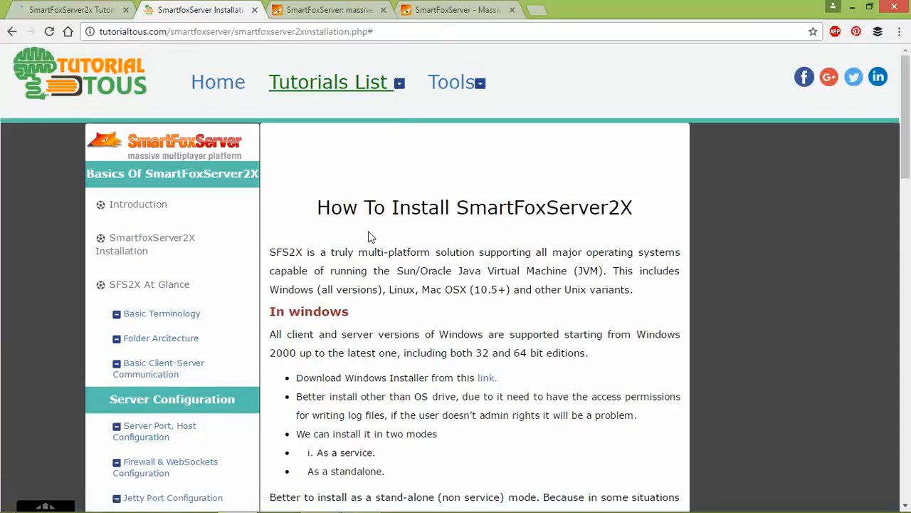
{"action": "scroll", "coordinate": [368, 235], "scroll_direction": "down", "scroll_amount": 3}
{"action": "scroll", "coordinate": [369, 233], "scroll_direction": "down", "scroll_amount": 5}
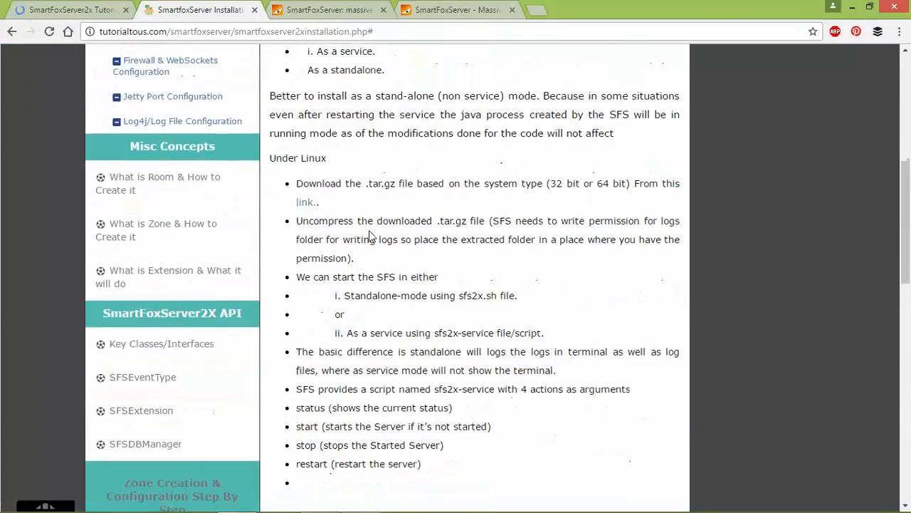
{"action": "scroll", "coordinate": [369, 237], "scroll_direction": "up", "scroll_amount": 7}
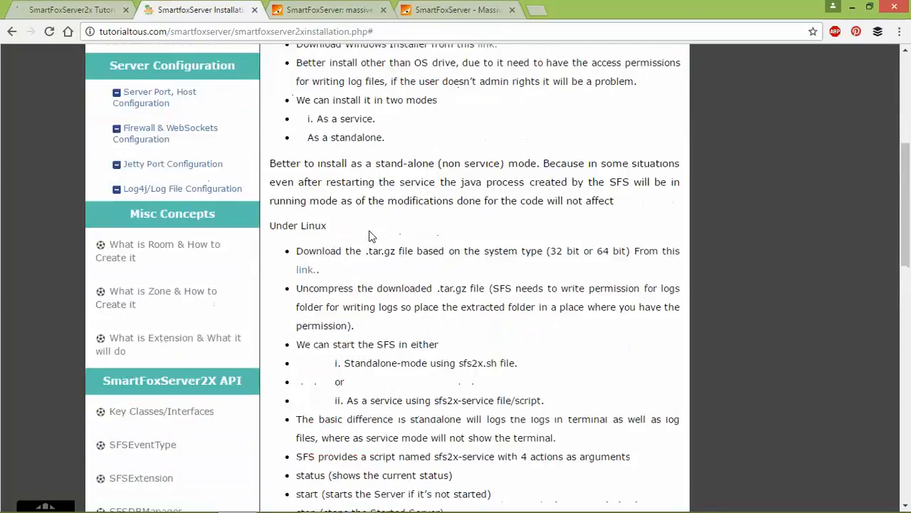
{"action": "scroll", "coordinate": [369, 239], "scroll_direction": "down", "scroll_amount": 3}
{"action": "scroll", "coordinate": [369, 243], "scroll_direction": "down", "scroll_amount": 5}
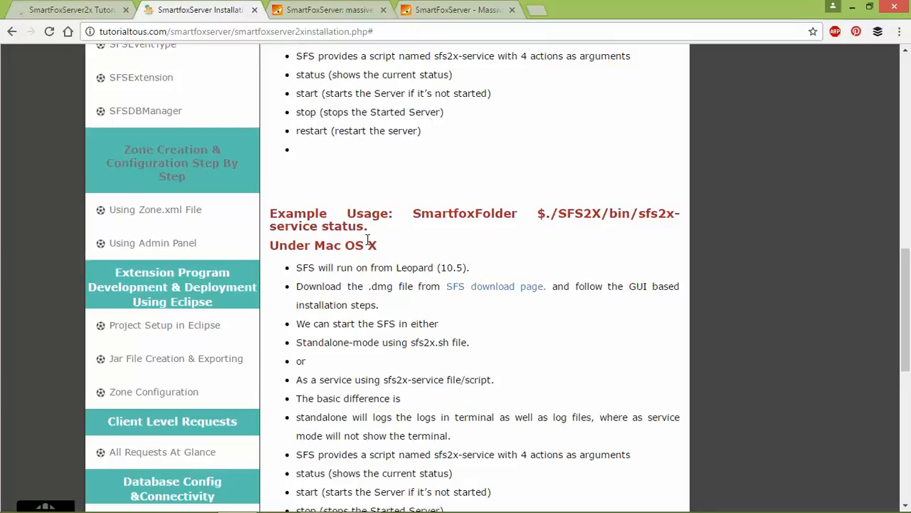
{"action": "key", "text": "alt+Tab"}
{"action": "key", "text": "alt+Tab"}
{"action": "key", "text": "alt+Tab"}
{"action": "key", "text": "alt+Tab"}
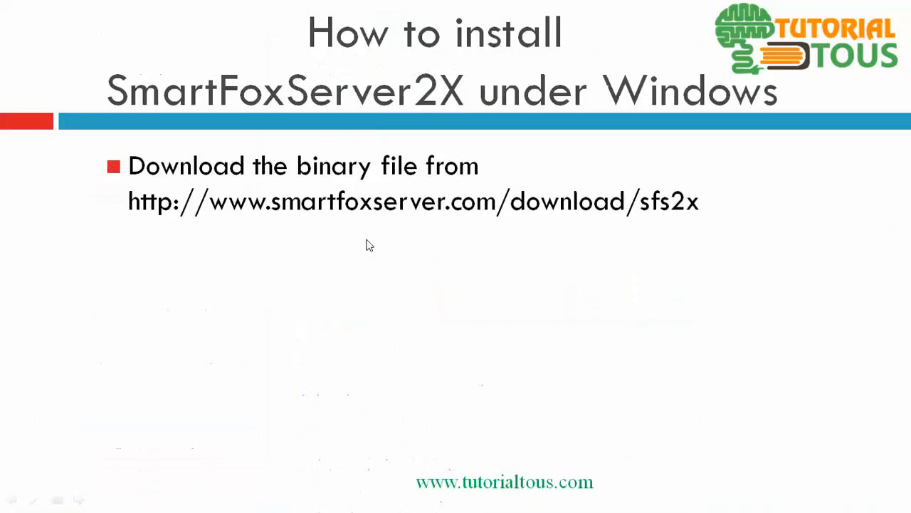
{"action": "left_click", "coordinate": [370, 245]}
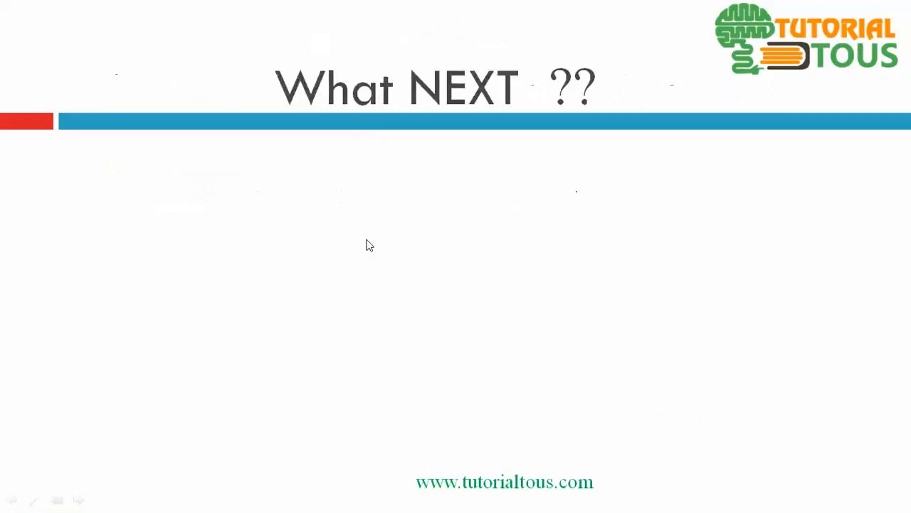